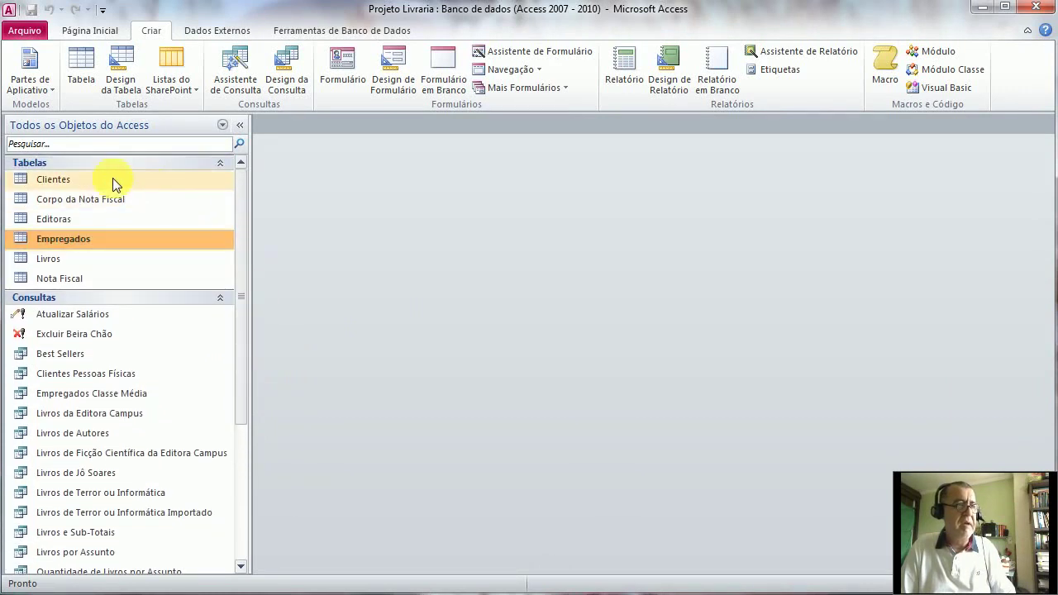
Step: Start the label wizard for the Clientes table and set the unit of measure to Inglesa
left_click(97, 177)
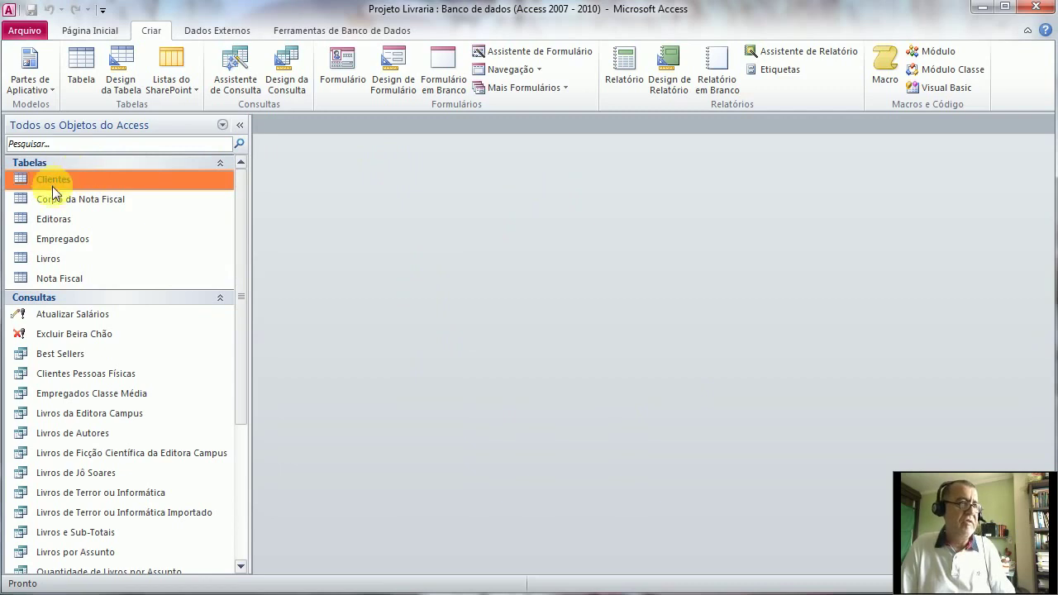
left_click(775, 72)
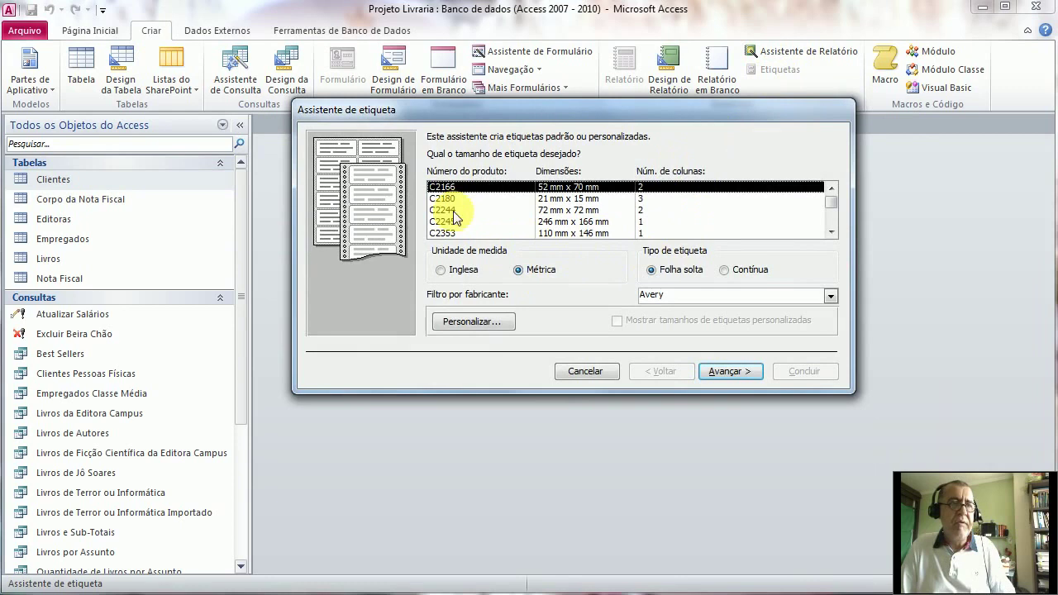
left_click(446, 273)
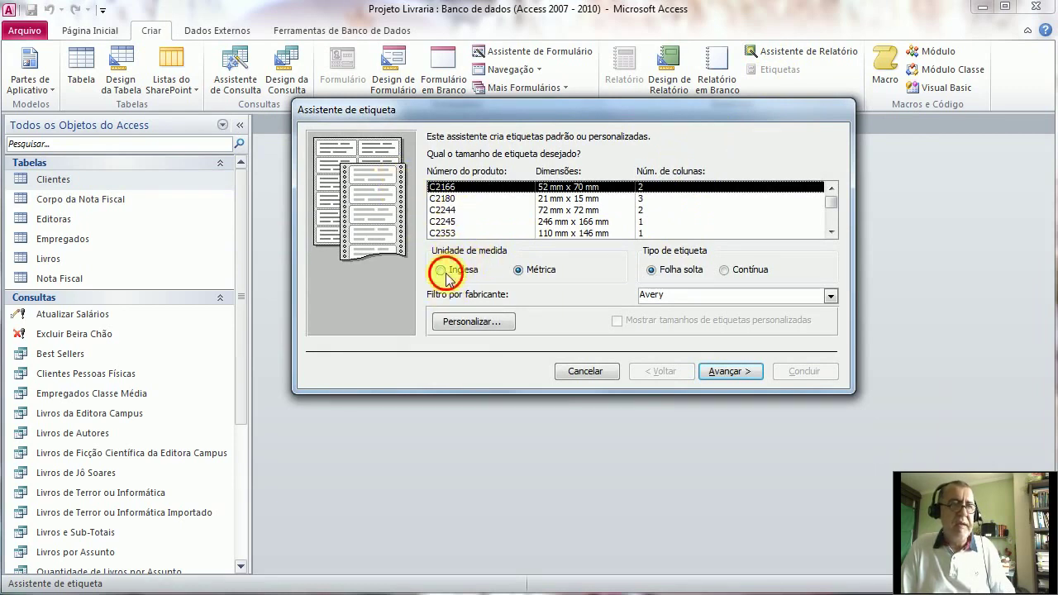
Step: Choose the Avery label 5911 (2" x 3 1/2", two columns) and accept the default text appearance
left_click(832, 234)
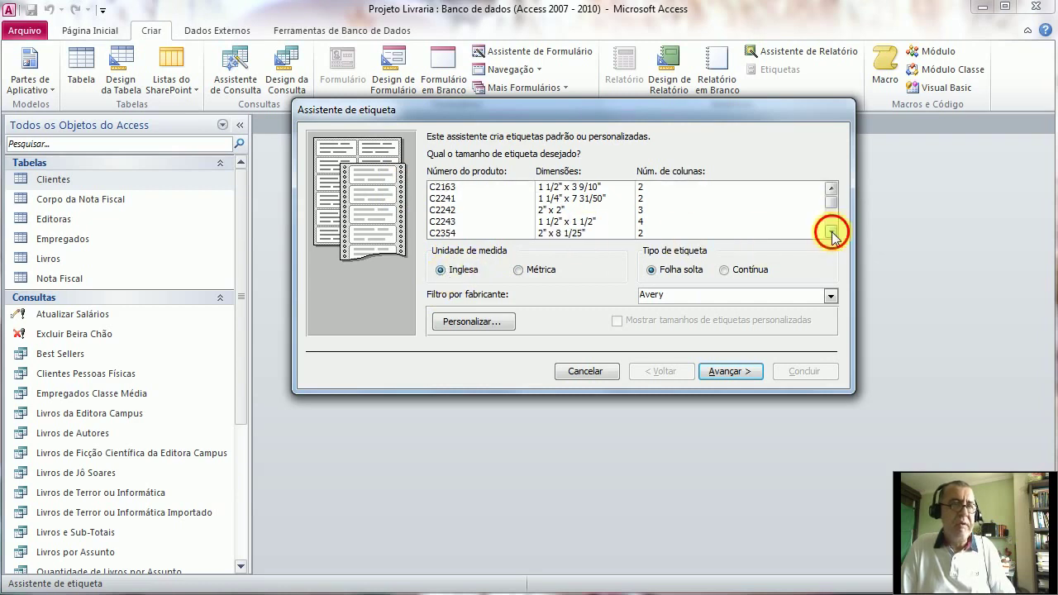
left_click(831, 235)
left_click(831, 234)
left_click(831, 235)
left_click(831, 235)
left_click(831, 235)
left_click(831, 235)
left_click(831, 235)
left_click(831, 234)
left_click(831, 235)
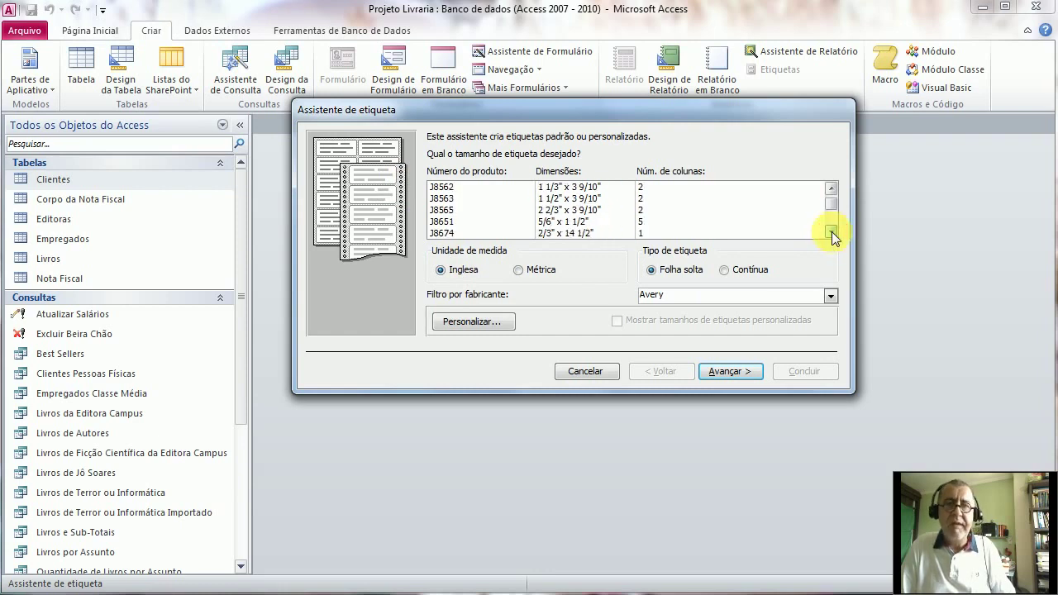
left_click(831, 235)
left_click(831, 234)
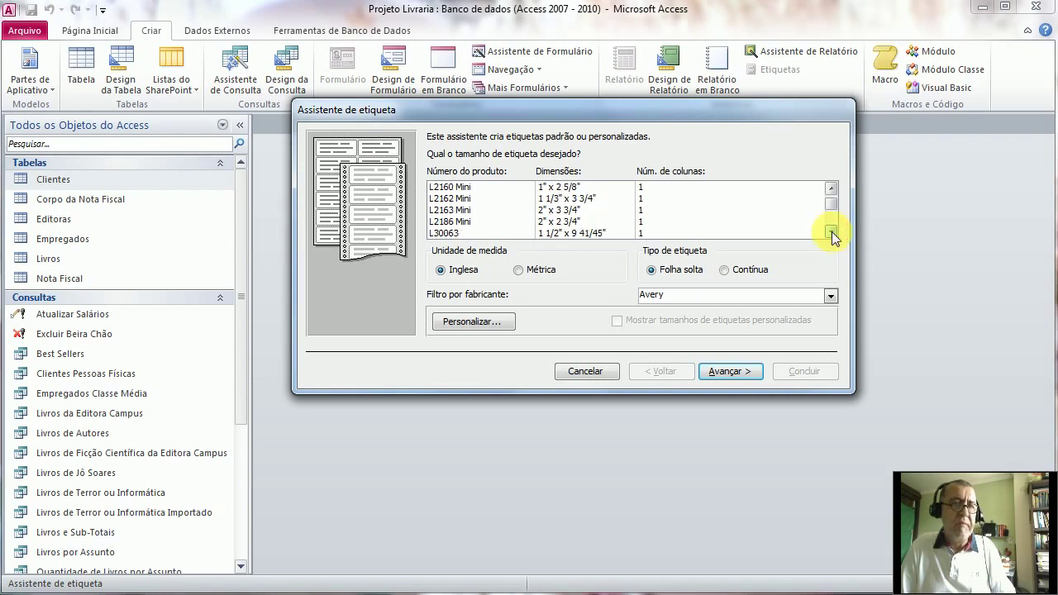
left_click(831, 235)
left_click(831, 234)
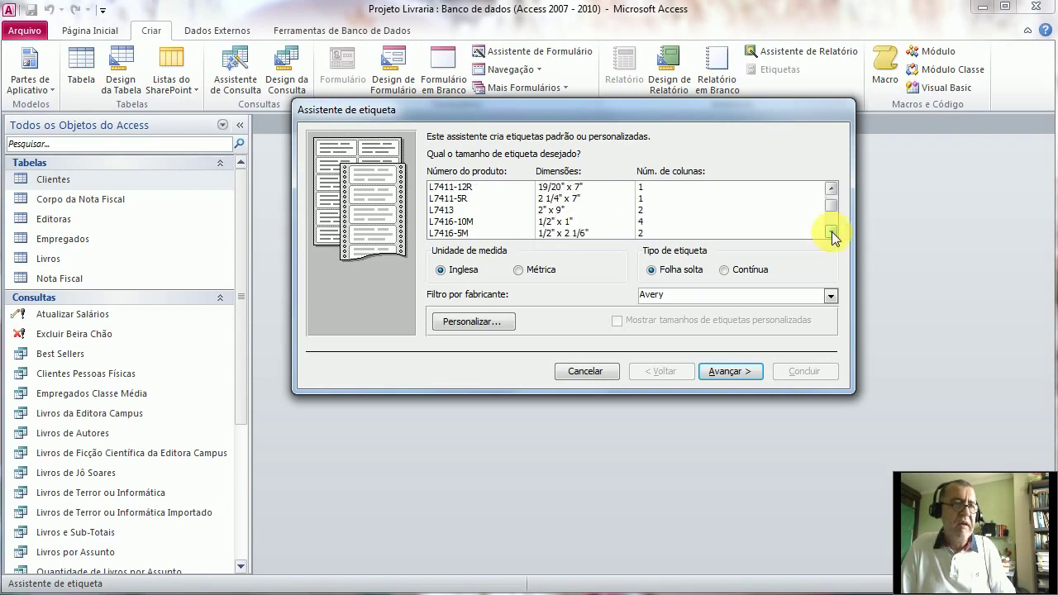
left_click_drag(831, 235, 831, 235)
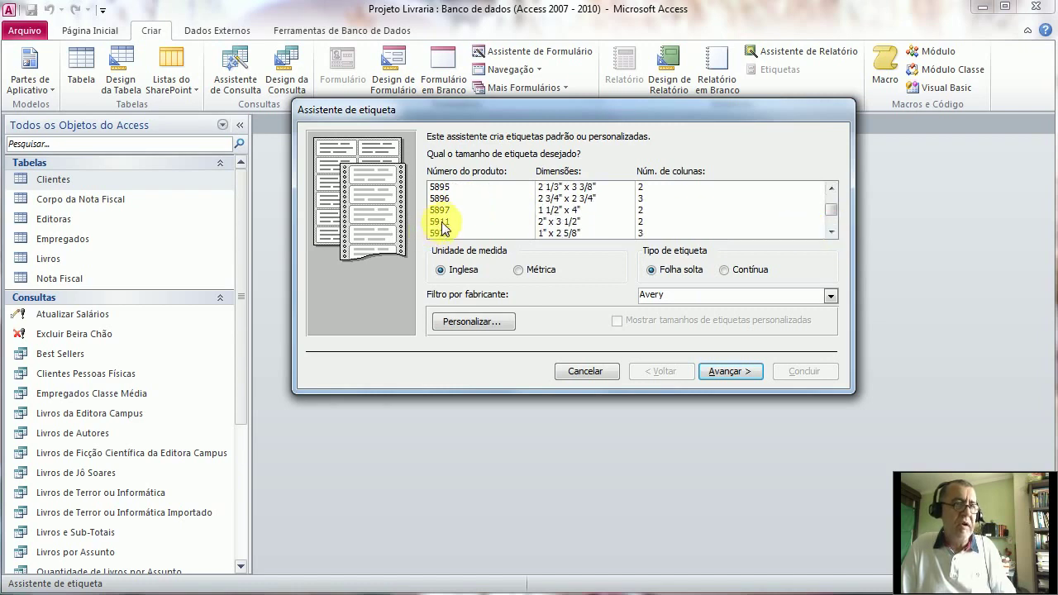
left_click(438, 221)
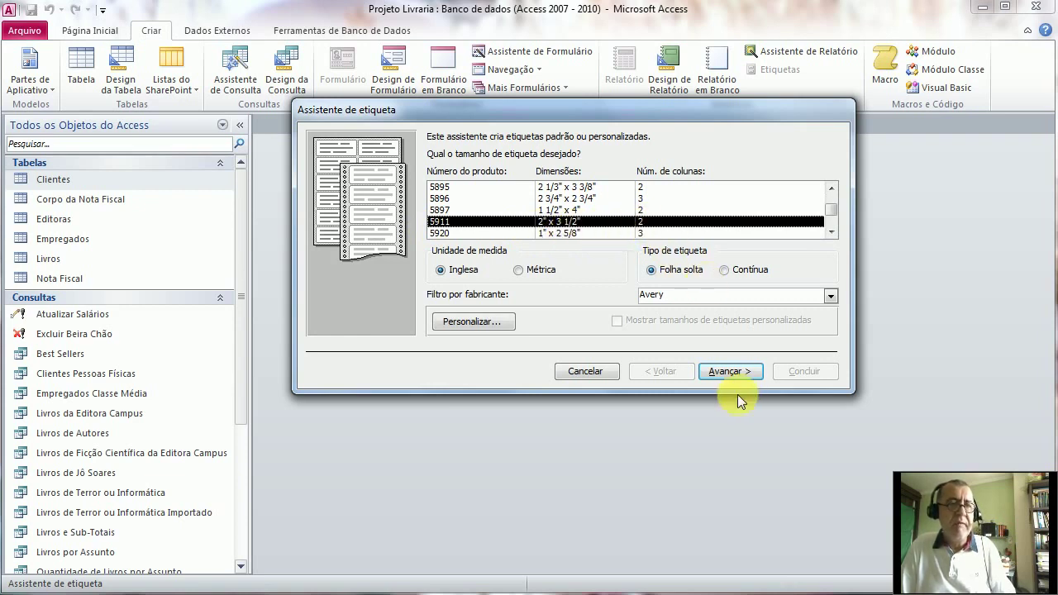
left_click(730, 372)
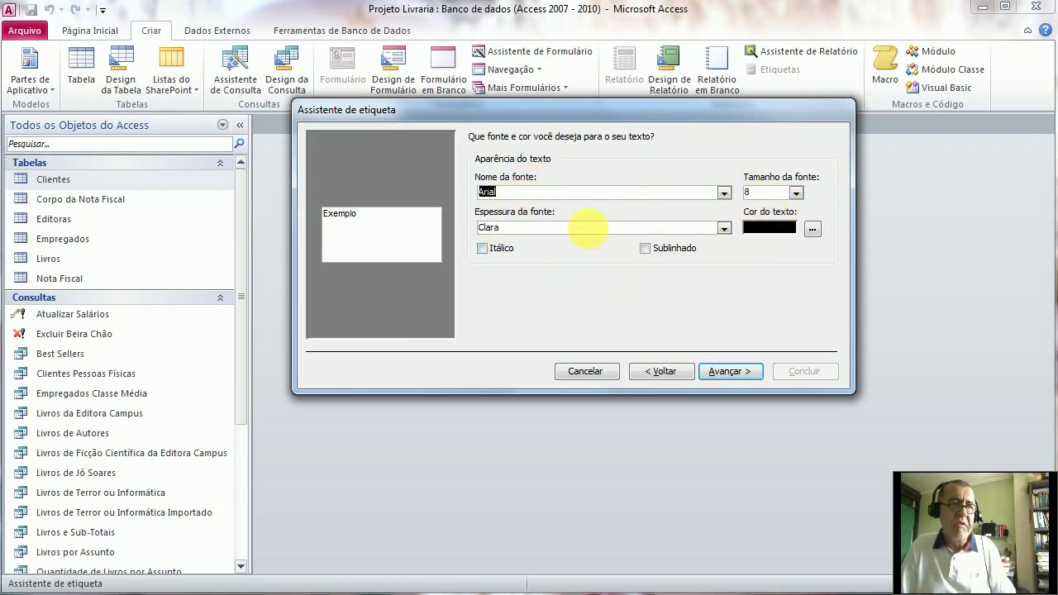
left_click(725, 373)
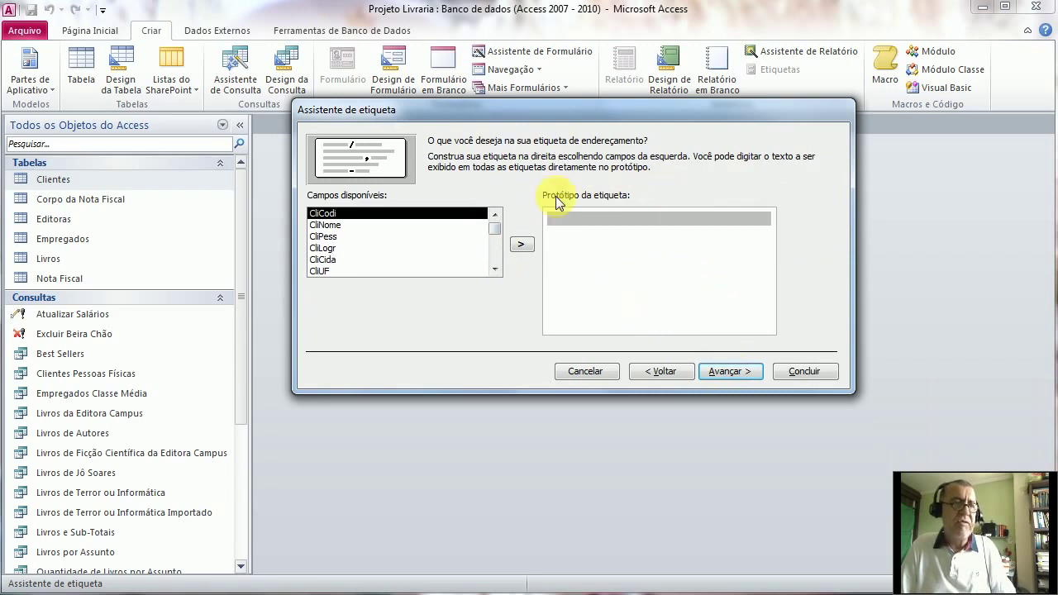
Step: Place CliNome on the label prototype's first line and CliLogr on its second line
left_click(339, 226)
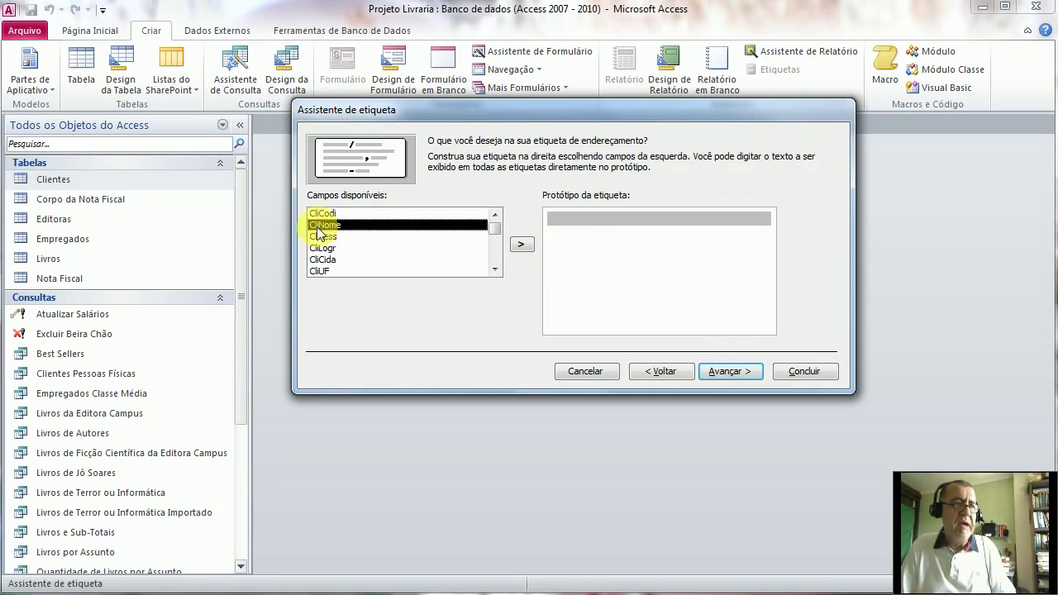
left_click(522, 246)
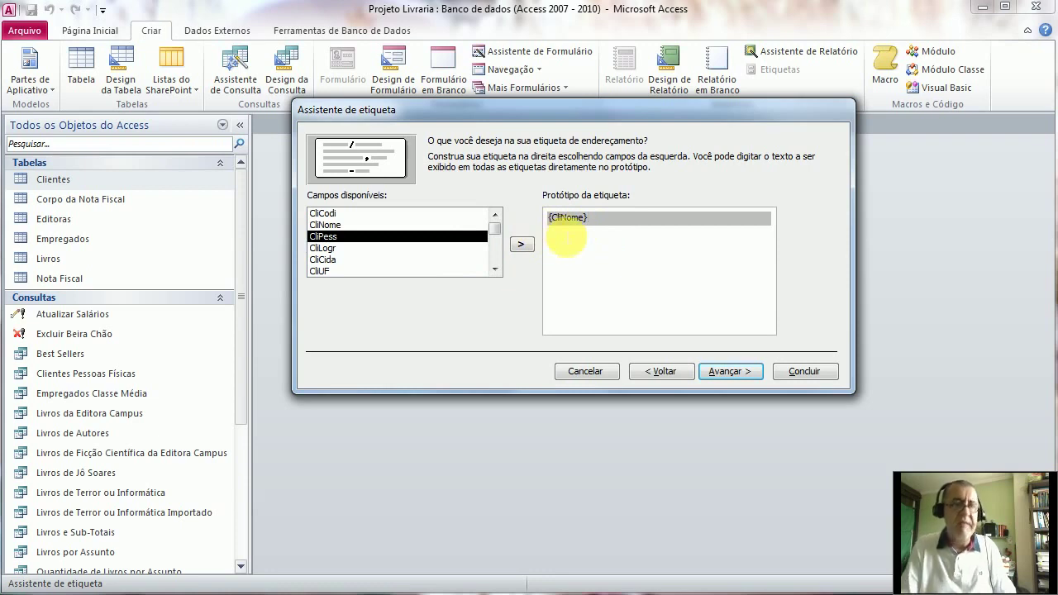
key("Return")
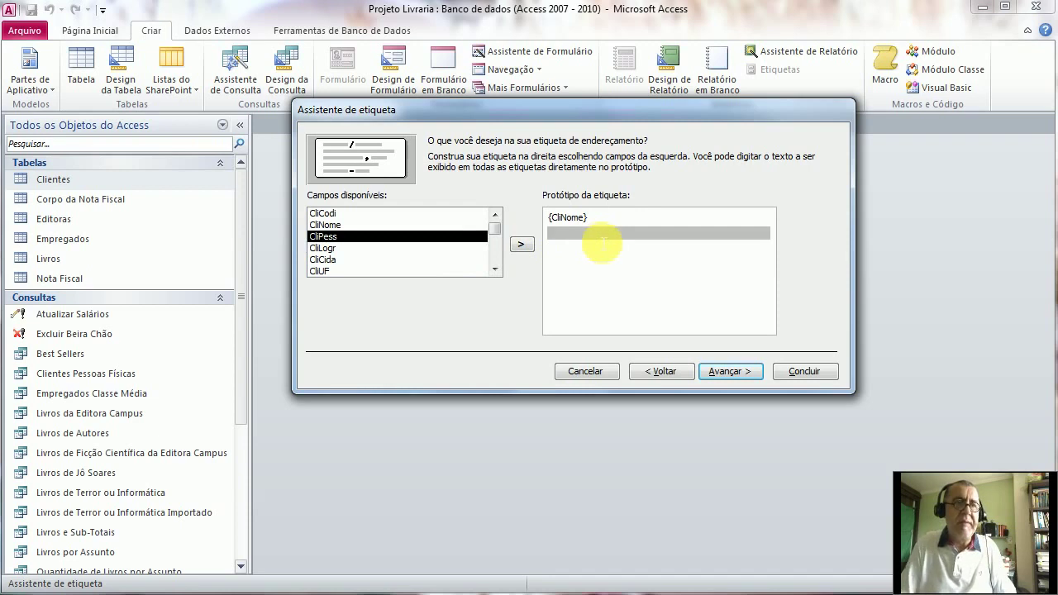
left_click(331, 248)
left_click(522, 248)
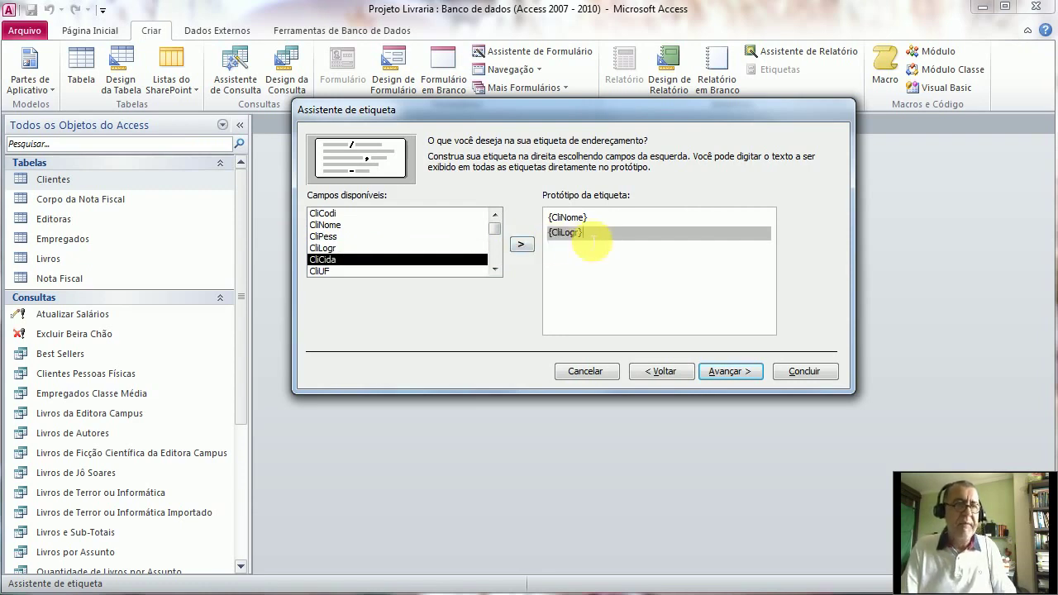
left_click(593, 242)
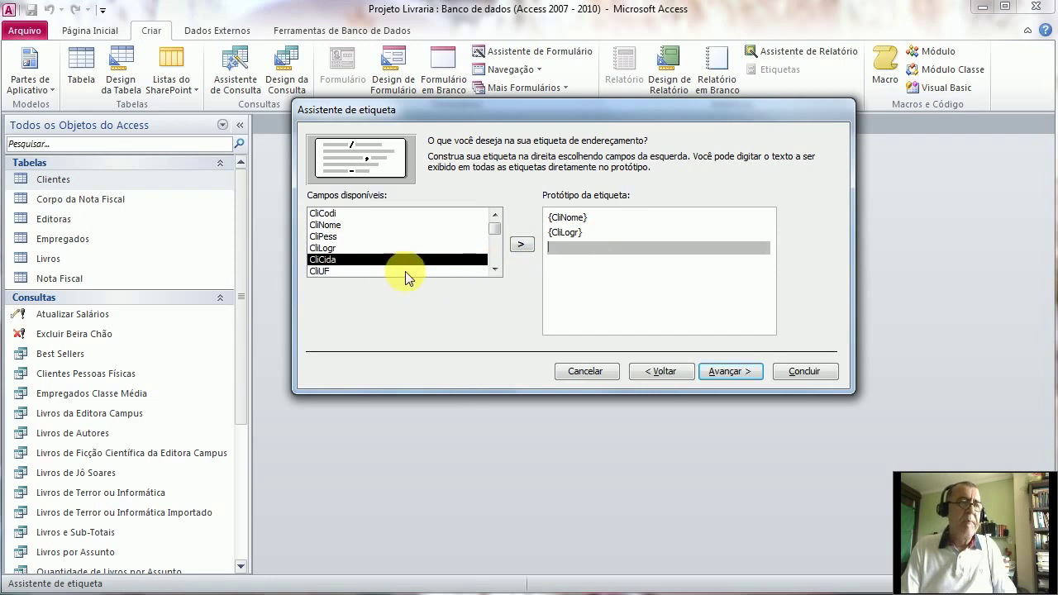
Step: Add CliCida and CliUF to the prototype's third line, separated by a hyphen
left_click(373, 259)
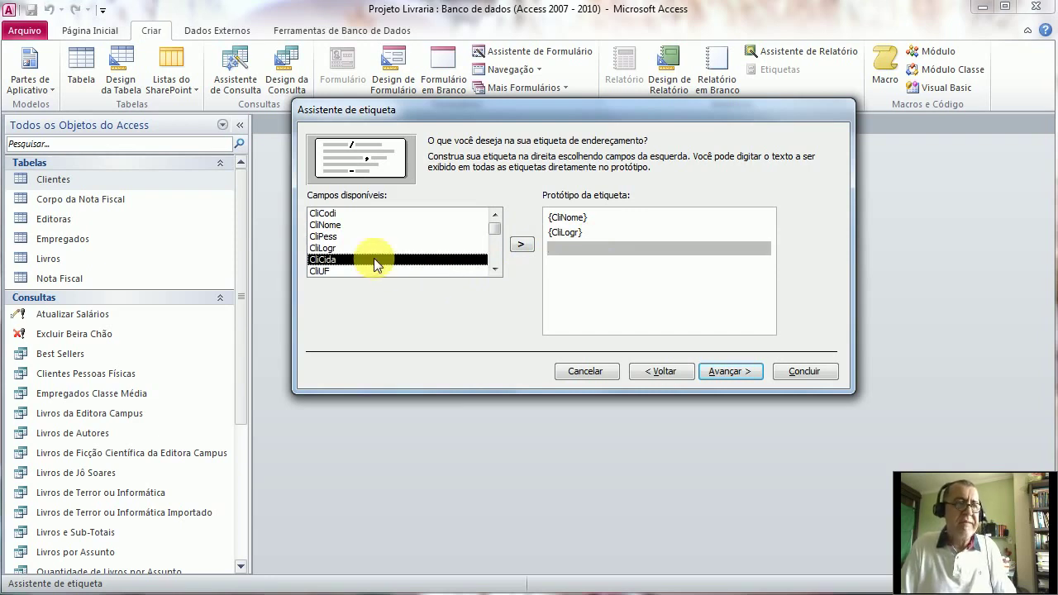
left_click(526, 244)
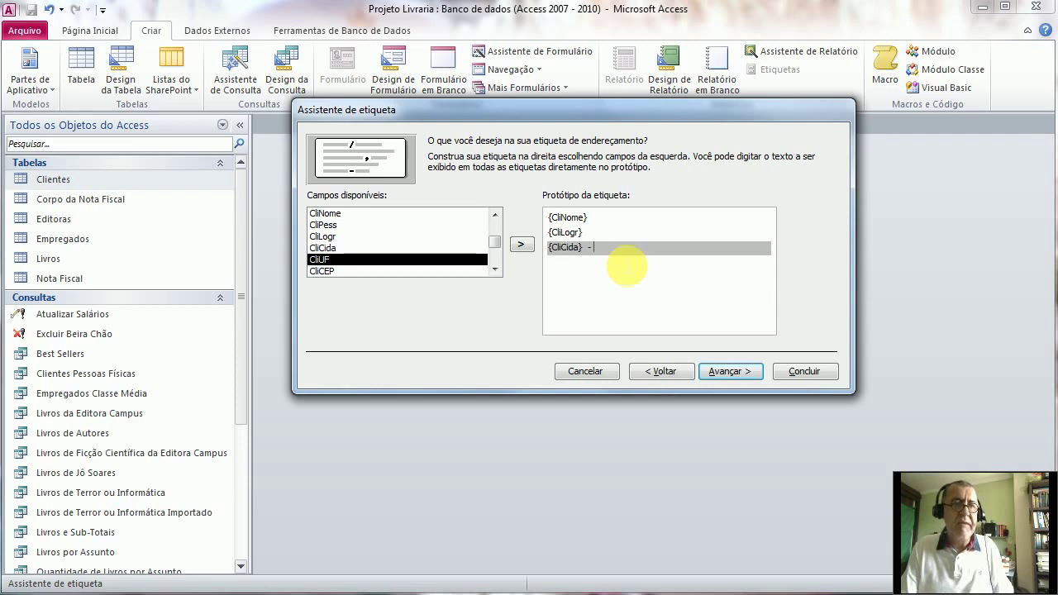
left_click(350, 269)
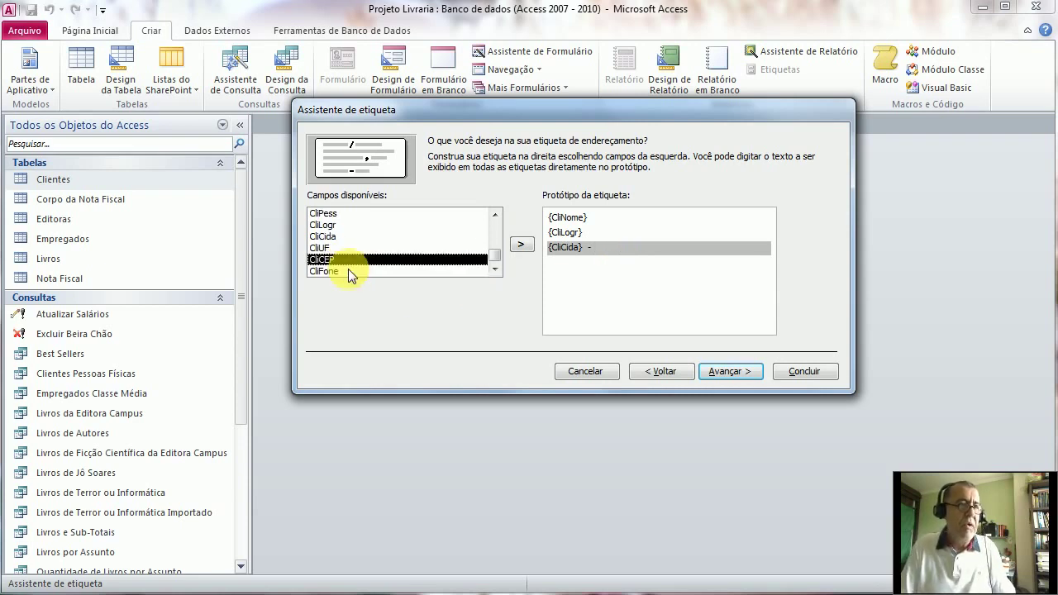
left_click(338, 249)
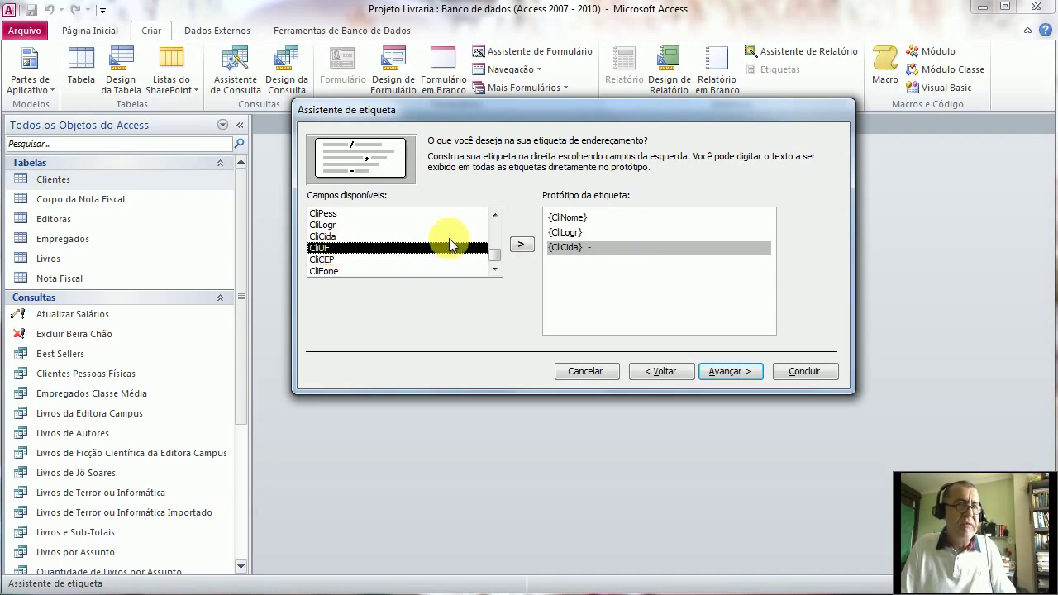
left_click(523, 244)
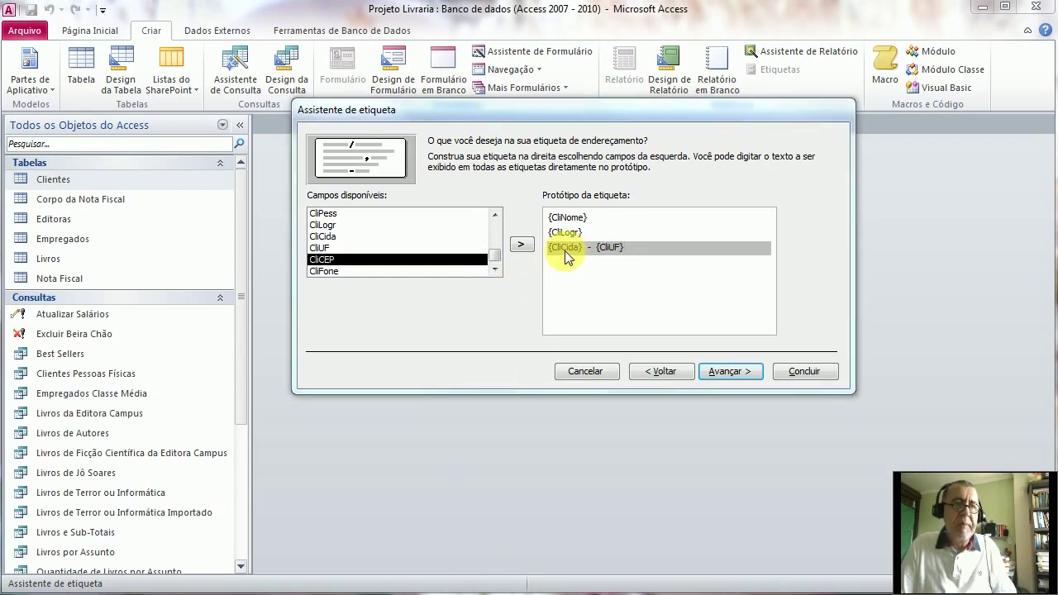
Step: Add CliCEP on a new fourth line of the prototype and proceed to the sorting options
left_click(640, 246)
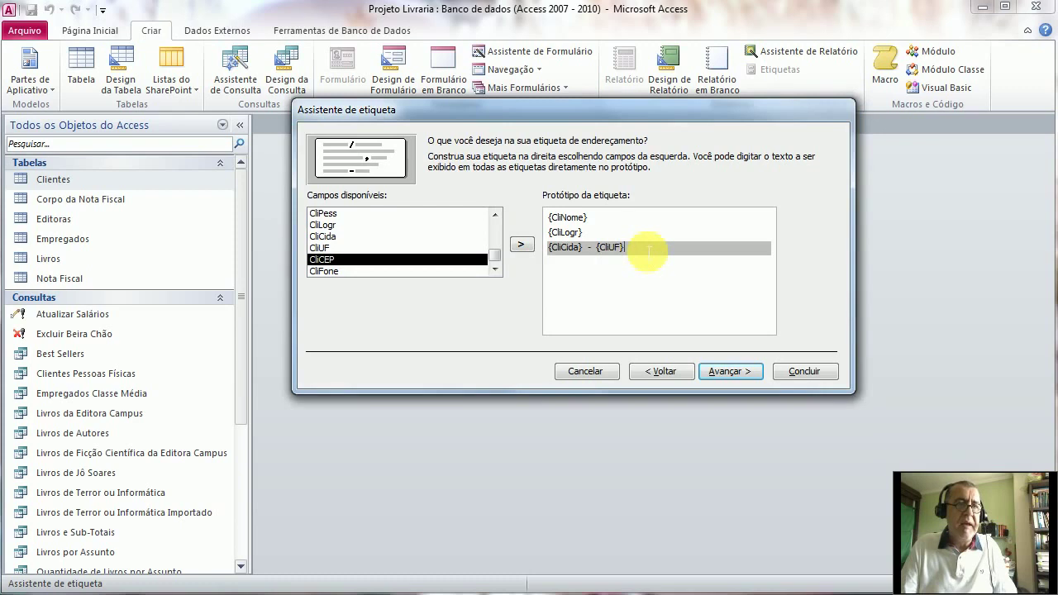
key("Return")
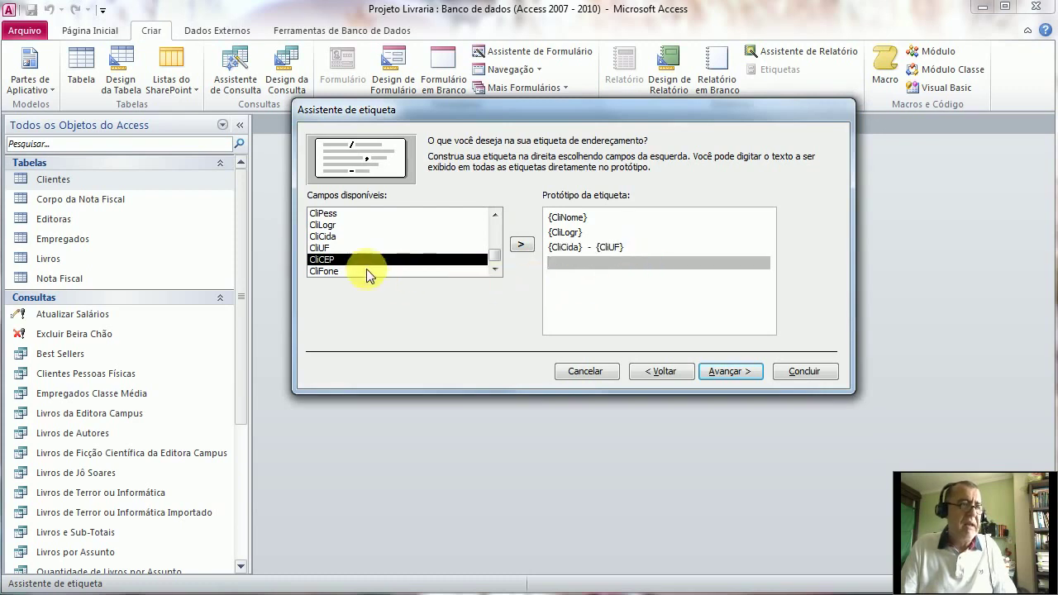
left_click(520, 244)
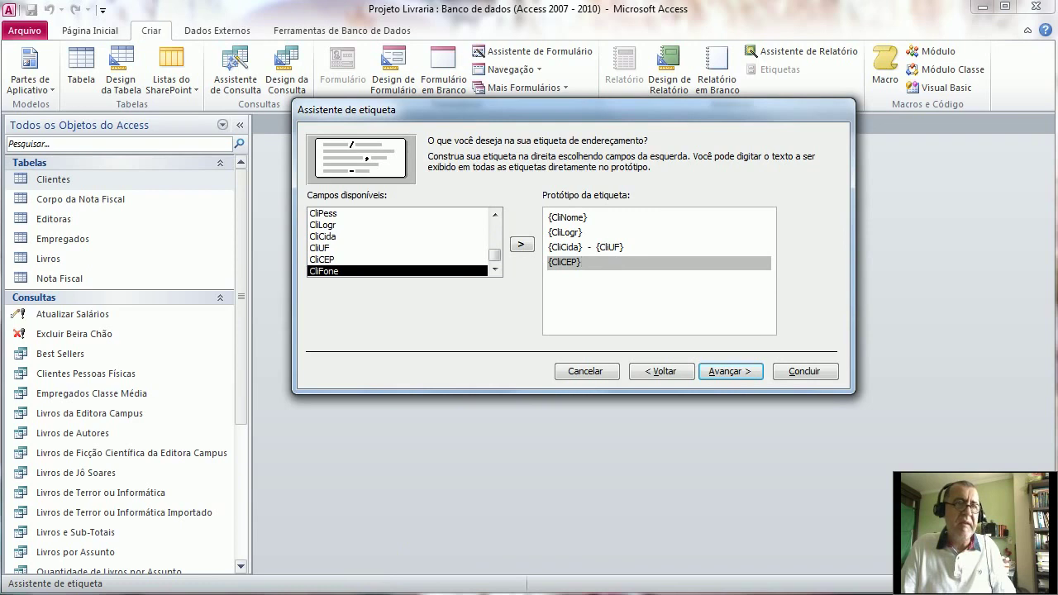
left_click(727, 374)
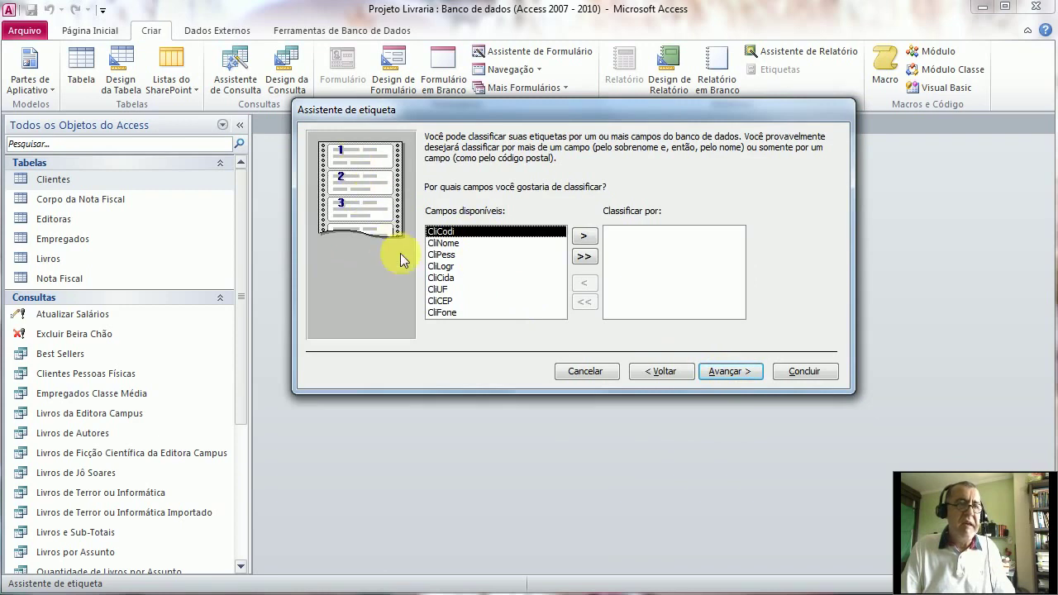
Step: Sort the labels by CliNome and proceed to naming the report
left_click(447, 244)
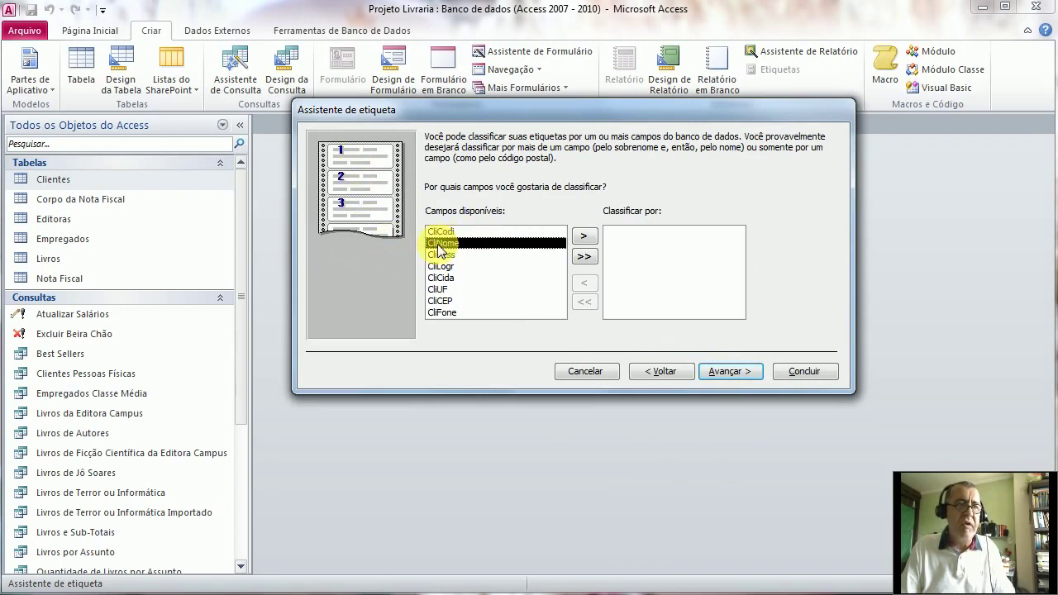
left_click(585, 237)
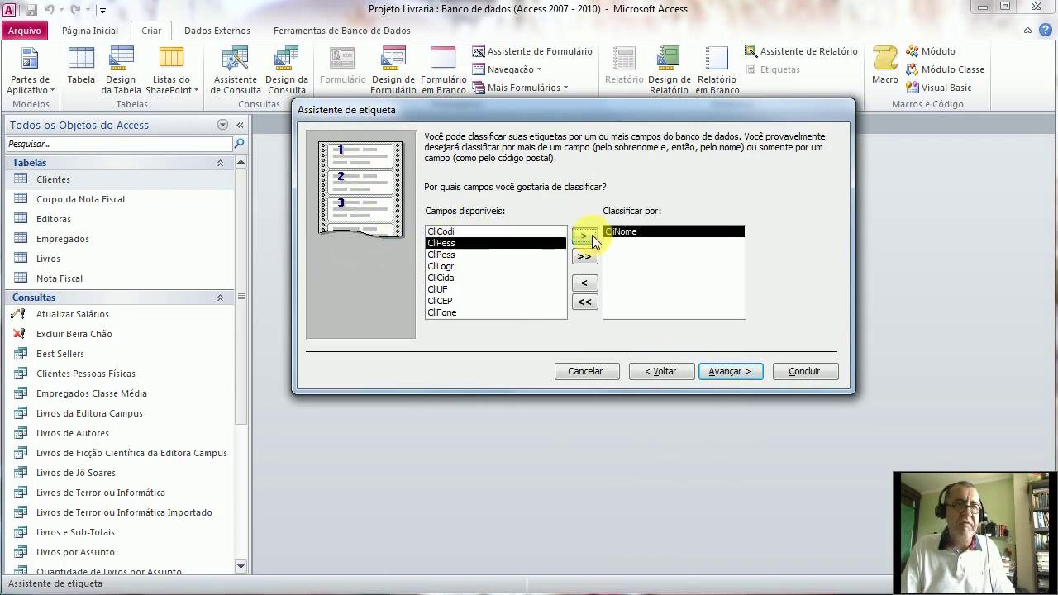
left_click(734, 371)
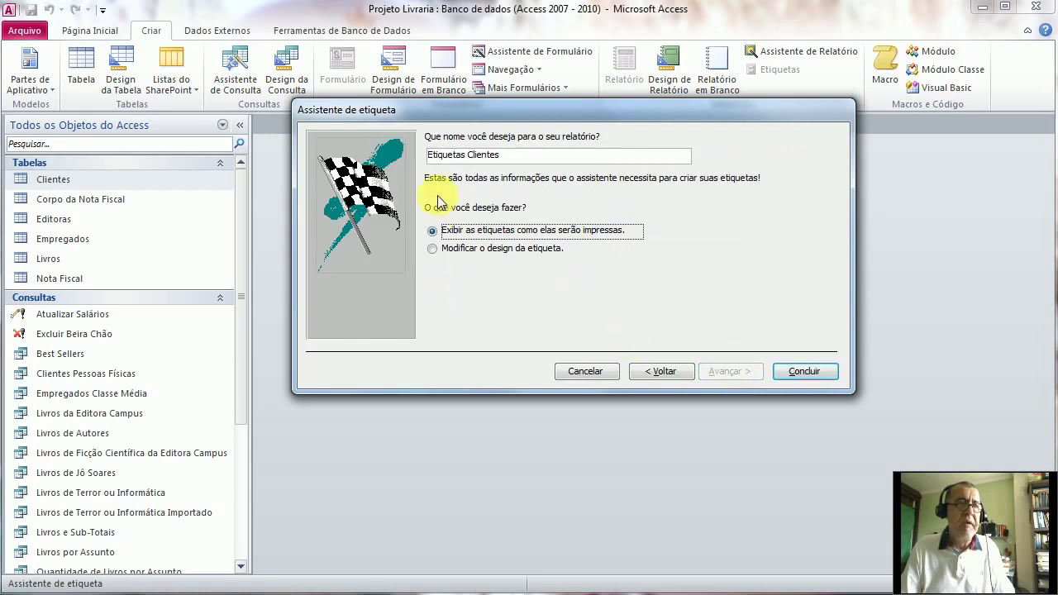
Step: Name the report "Etiquetas para Clientes" and finish the wizard with the labels shown as they will print
left_click(466, 155)
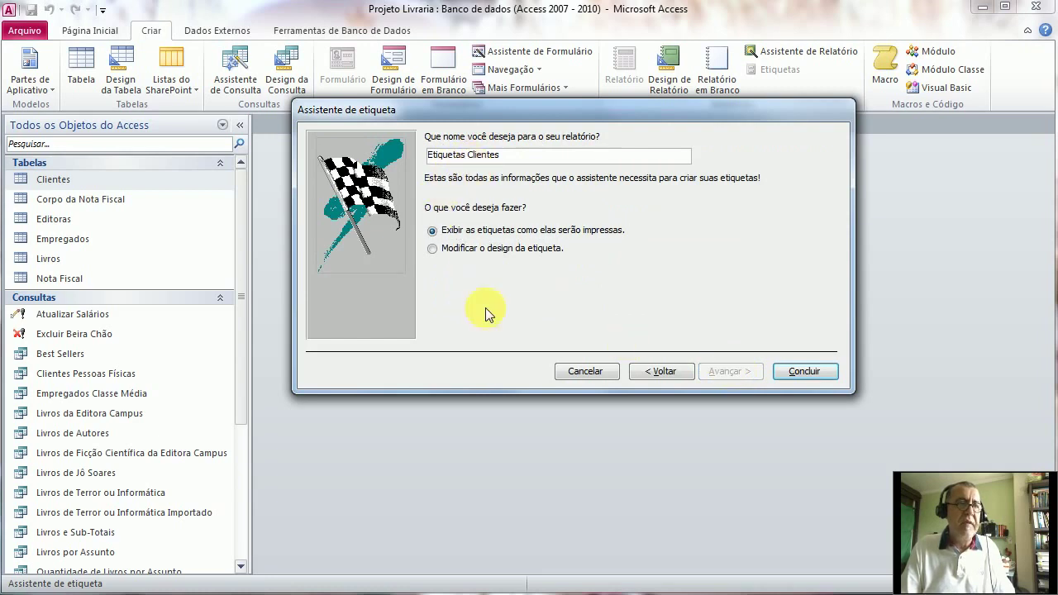
type("par a")
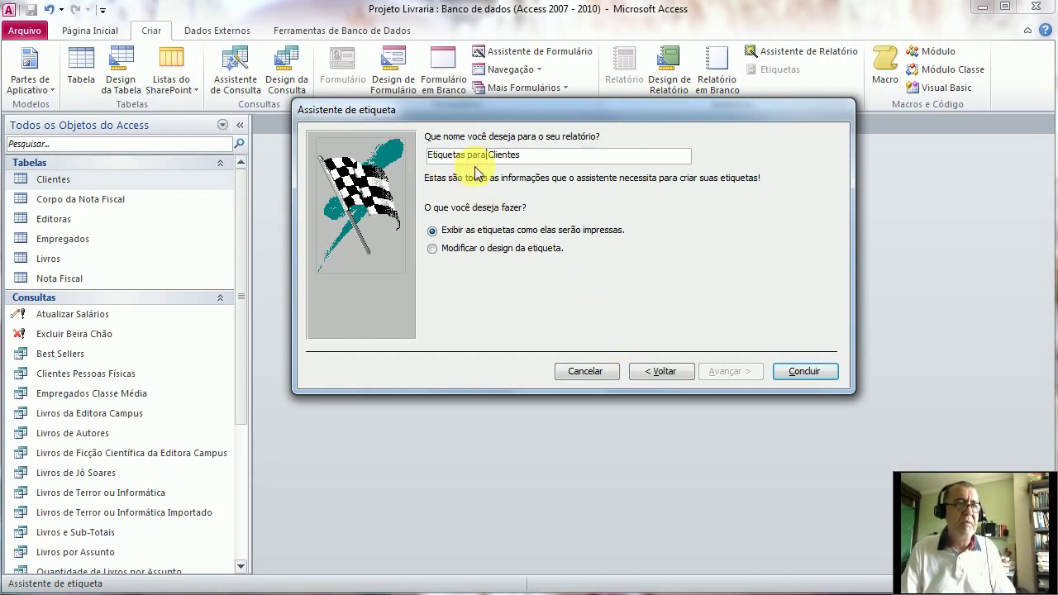
left_click(805, 371)
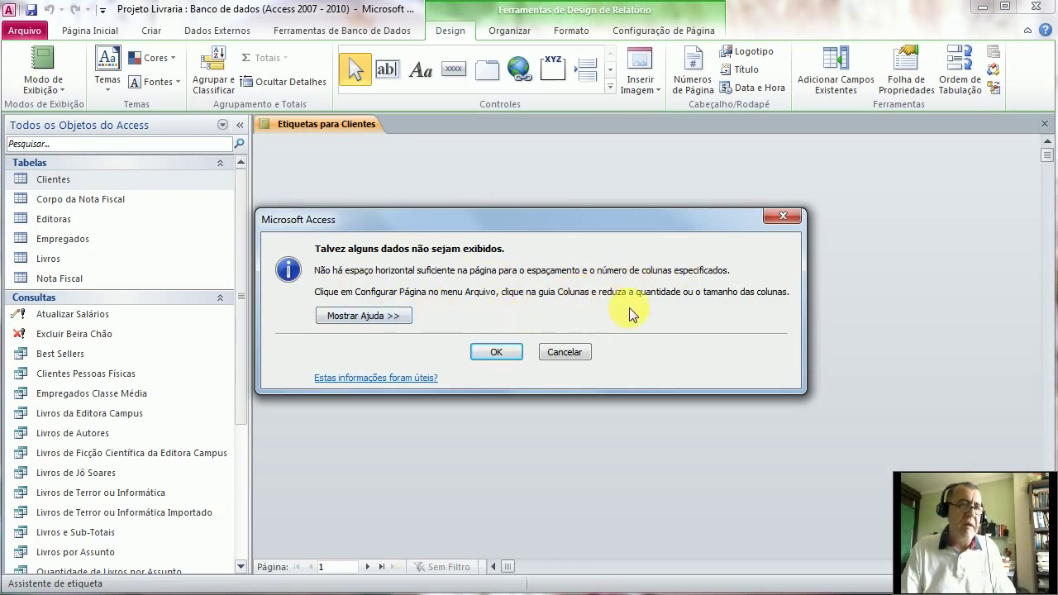
left_click(497, 355)
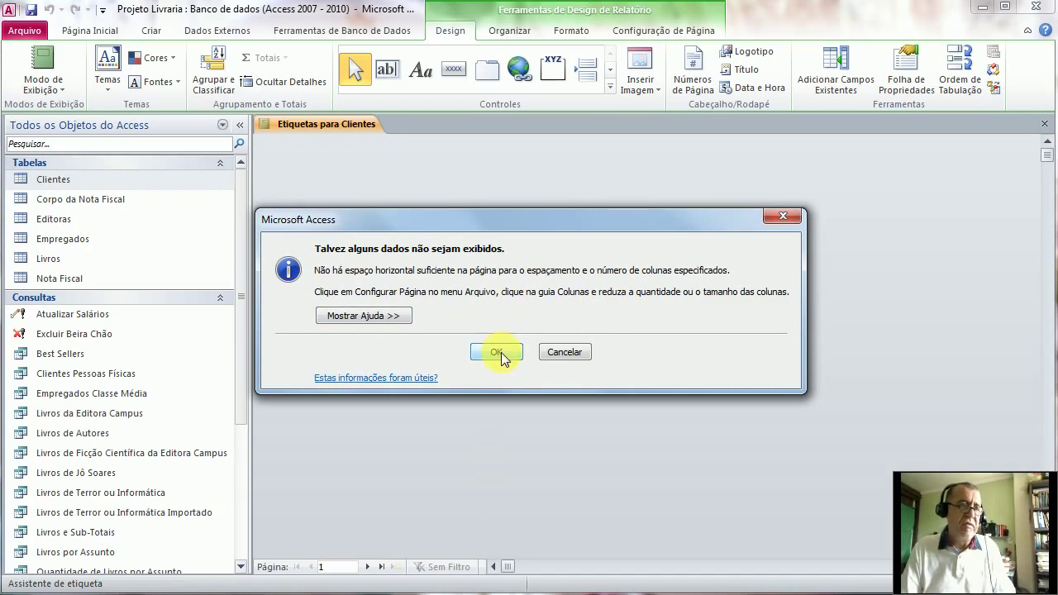
left_click(496, 352)
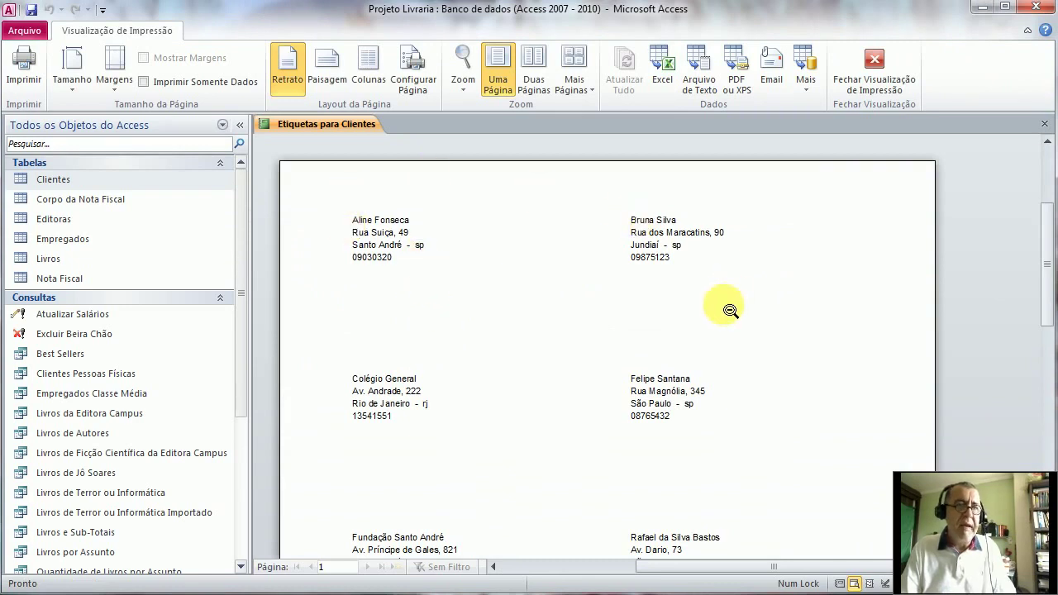
Step: Review the customer labels throughout the print preview page and close the report
scroll(730, 307, "down", 2)
scroll(589, 337, "down", 1)
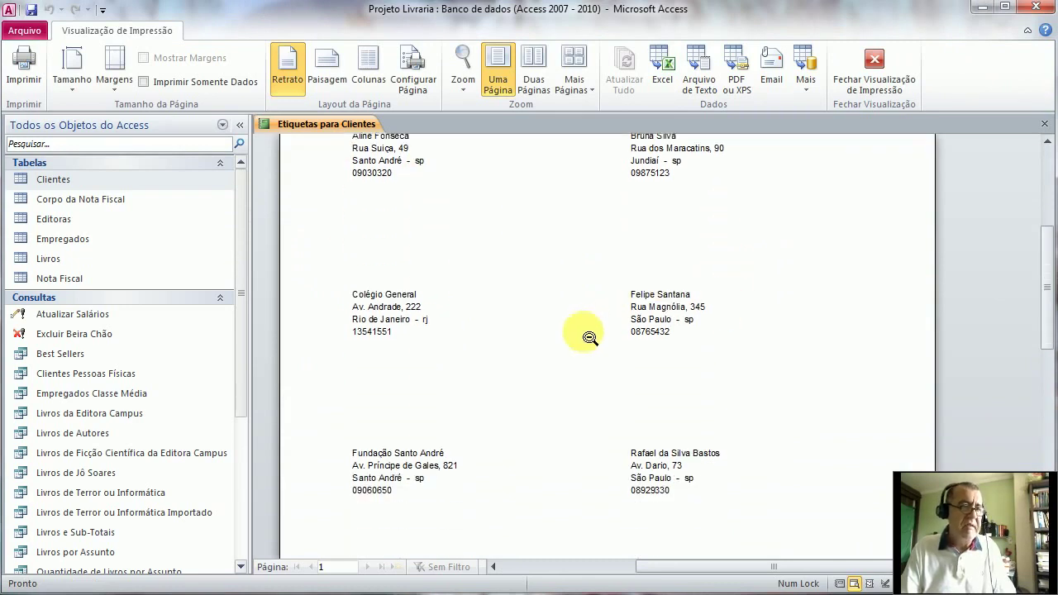
scroll(589, 337, "down", 5)
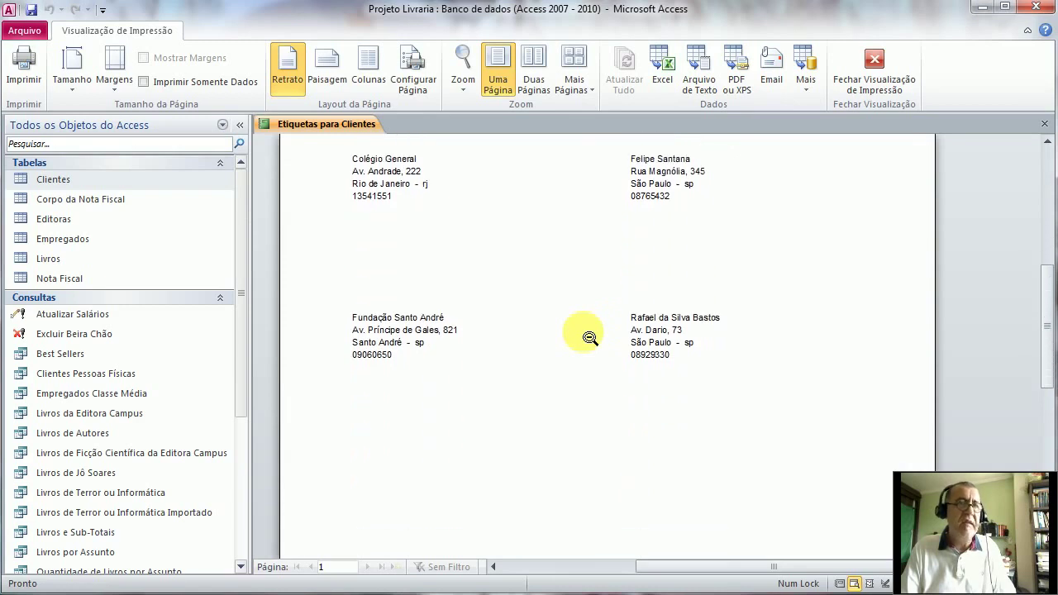
scroll(589, 337, "up", 6)
scroll(589, 338, "up", 5)
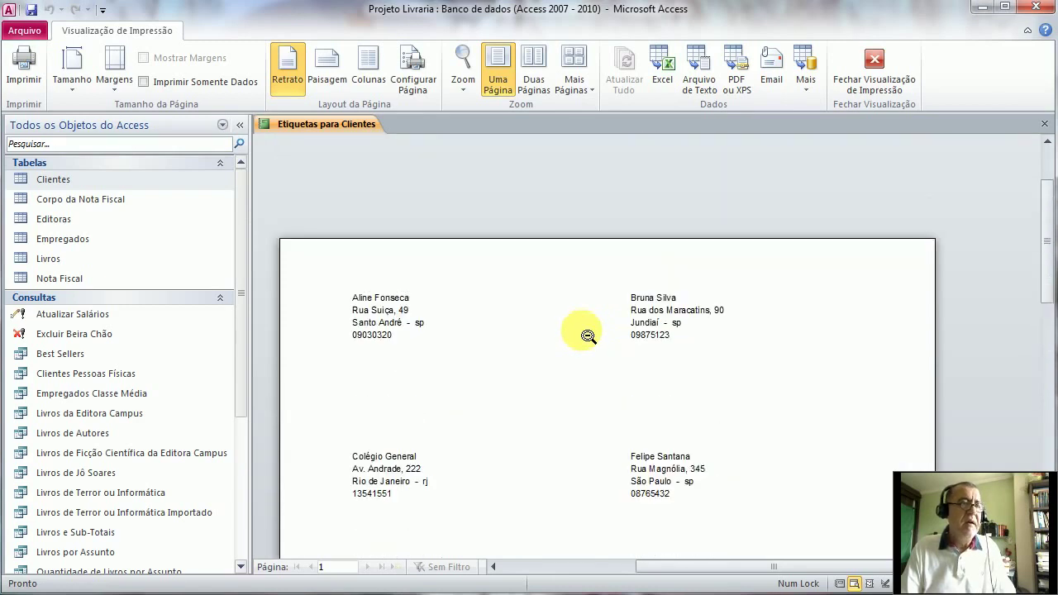
scroll(587, 336, "down", 3)
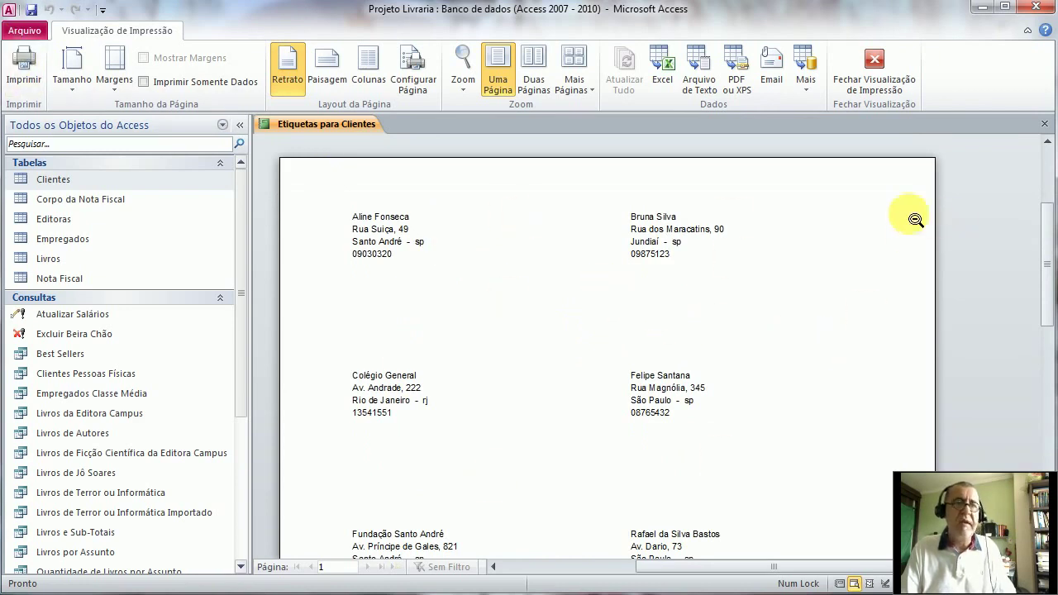
left_click(1044, 125)
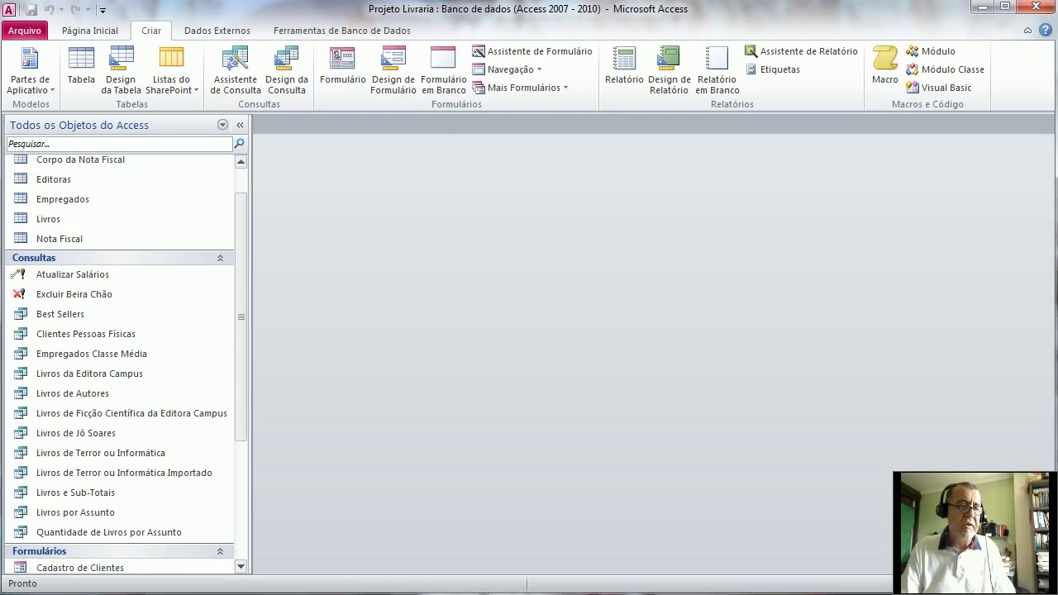
Step: Locate the Etiquetas para Clientes report among the database's Relatórios objects
left_click(241, 566)
left_click(241, 567)
scroll(240, 567, "down", 3)
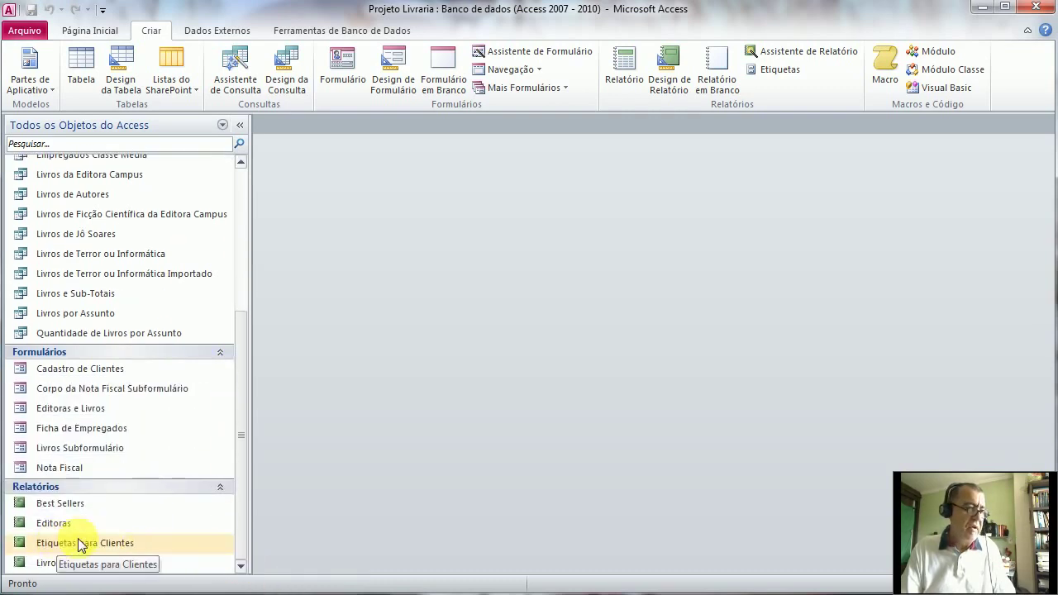